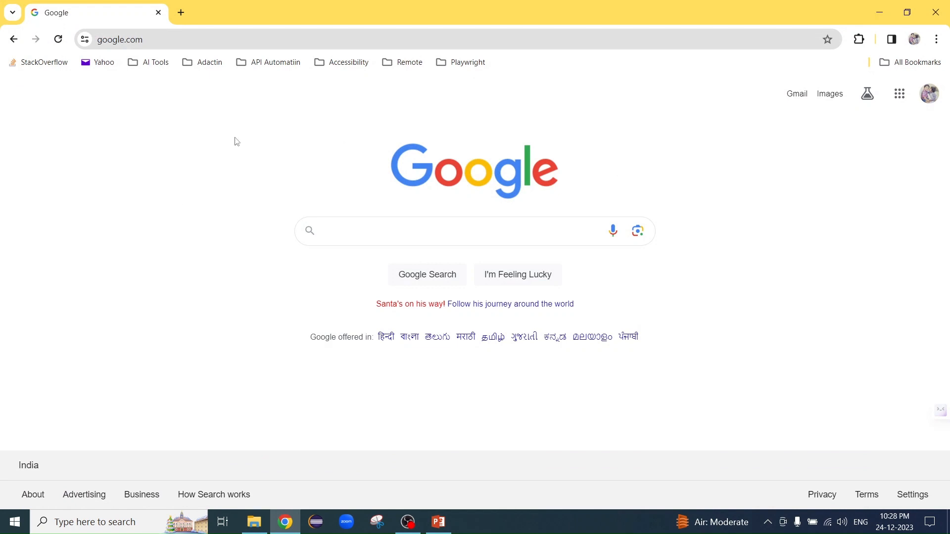
- Search Google for "node js download" and open the Download page on nodejs.org
click(432, 225)
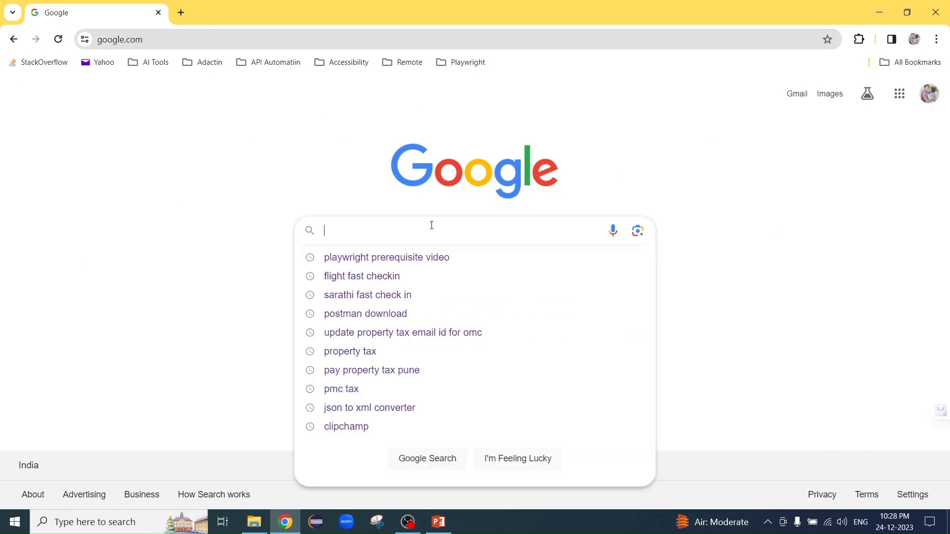
text(Node JS)
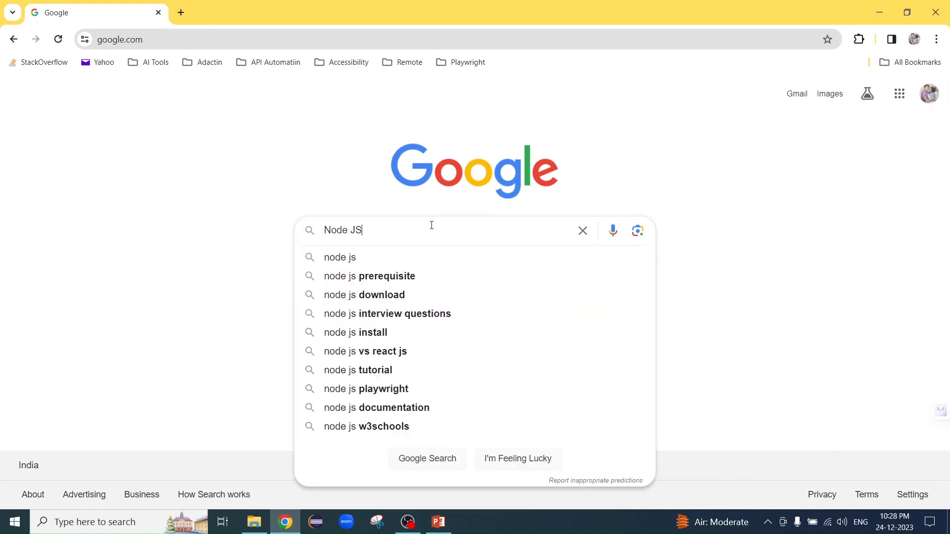
key(Down)
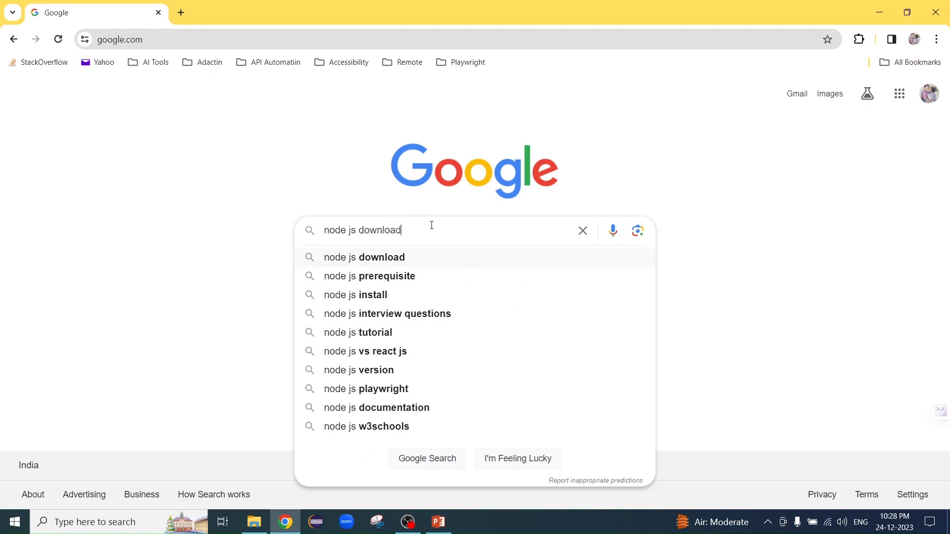
key(Return)
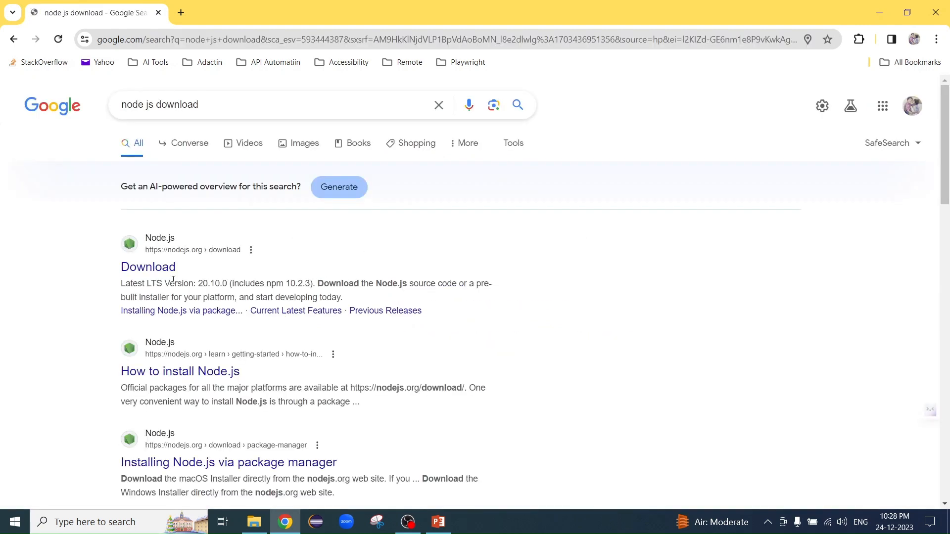
click(166, 274)
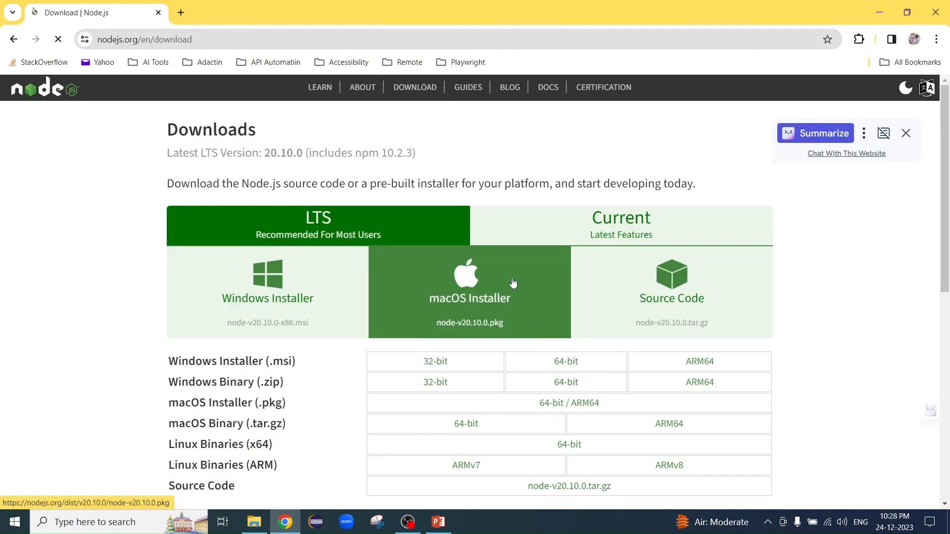
- Download the LTS Windows Installer node-v20.10.0-x64.msi and show the downloaded file in its folder
click(250, 291)
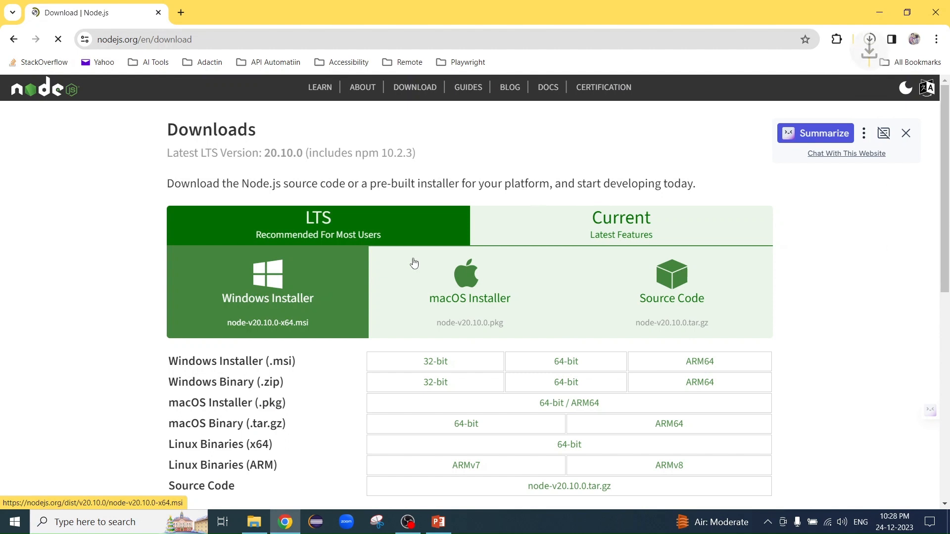
click(869, 40)
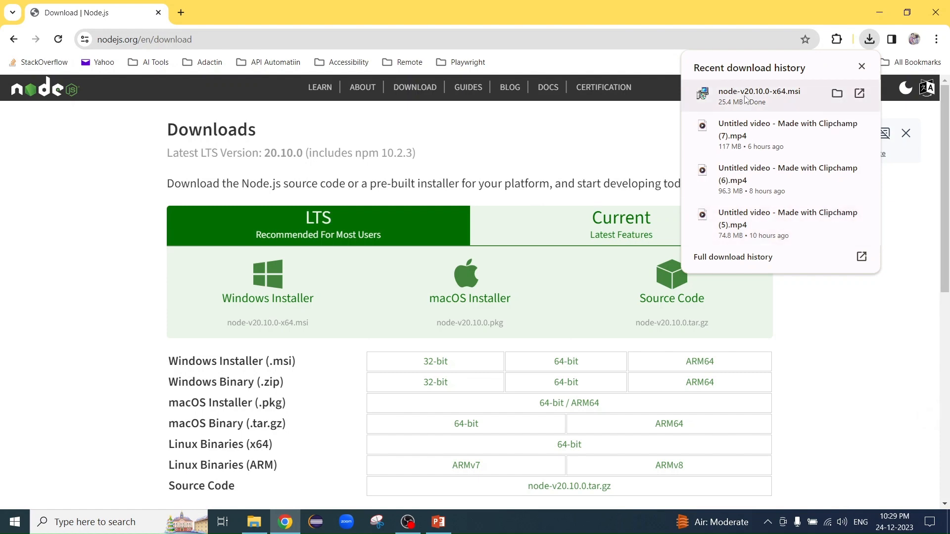
click(836, 94)
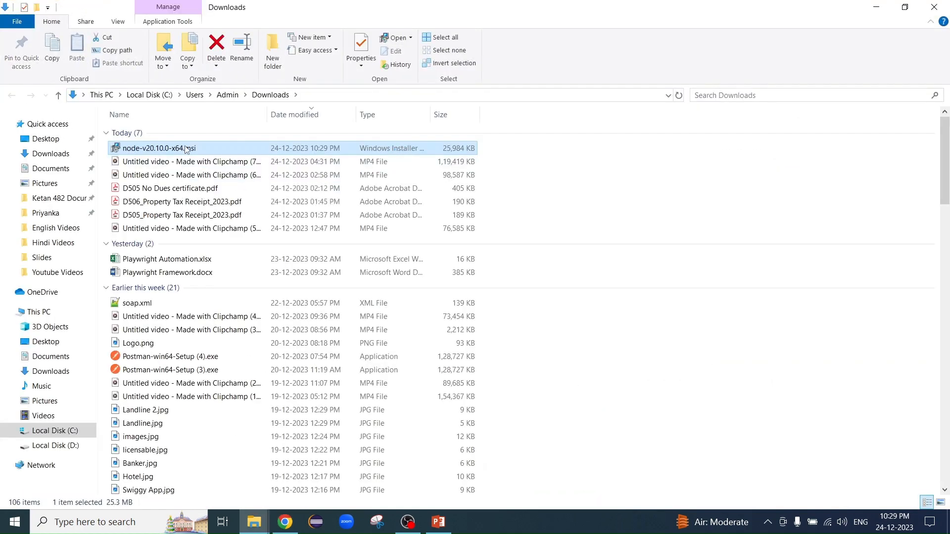
- Run node-v20.10.0-x64.msi, allow it past the security warning, and minimize the Downloads folder window
double_click(187, 149)
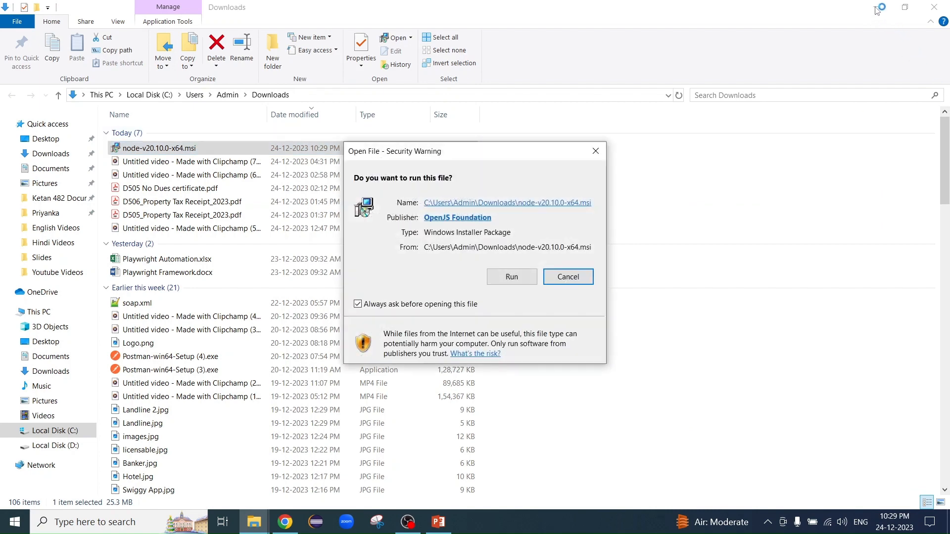
click(508, 283)
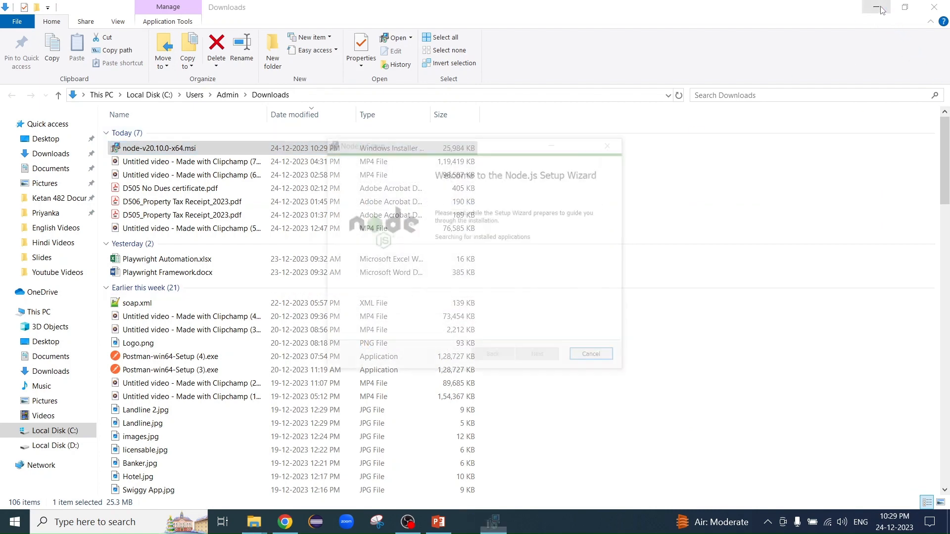
click(877, 7)
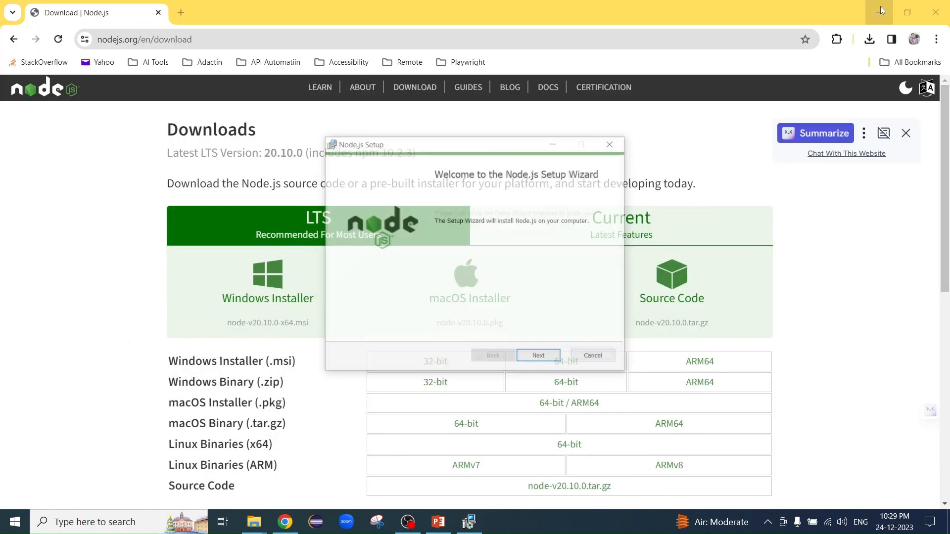
- Install Node.js by accepting the license agreement and keeping the folder C:\Program Files\nodejs\ and default features, and finish the wizard
click(540, 359)
click(426, 333)
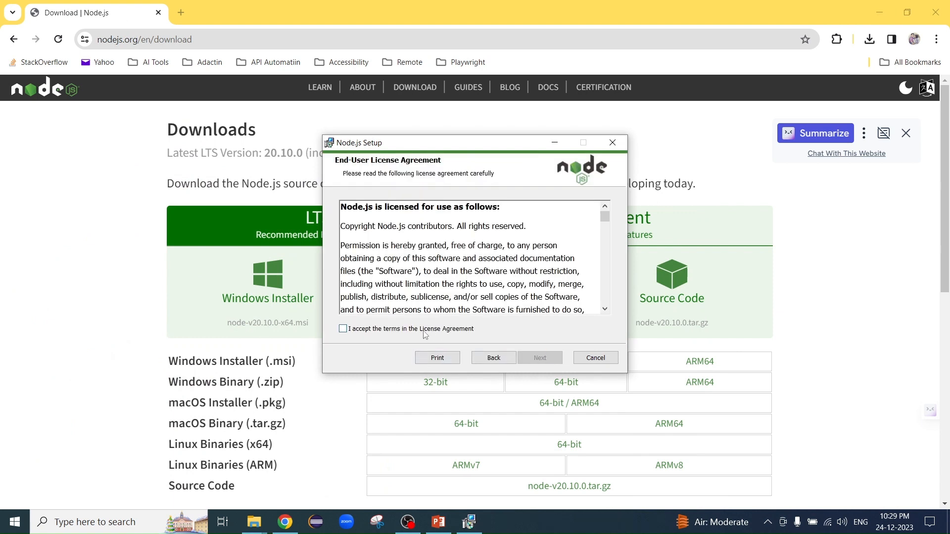
click(540, 358)
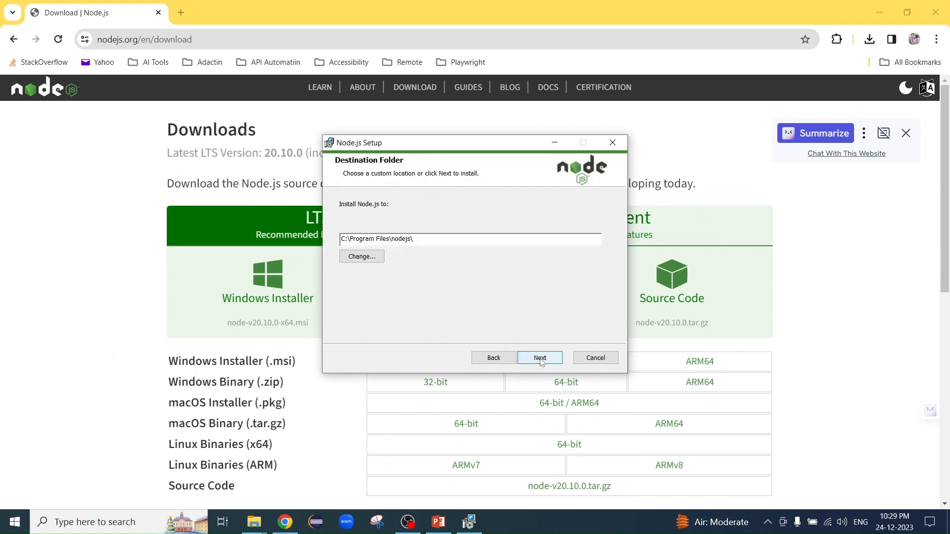
click(541, 361)
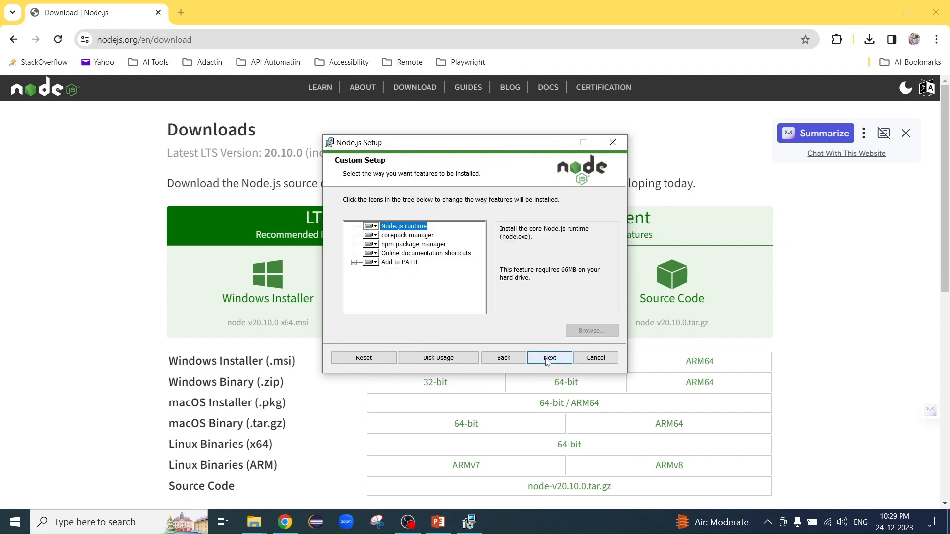
click(543, 360)
click(545, 359)
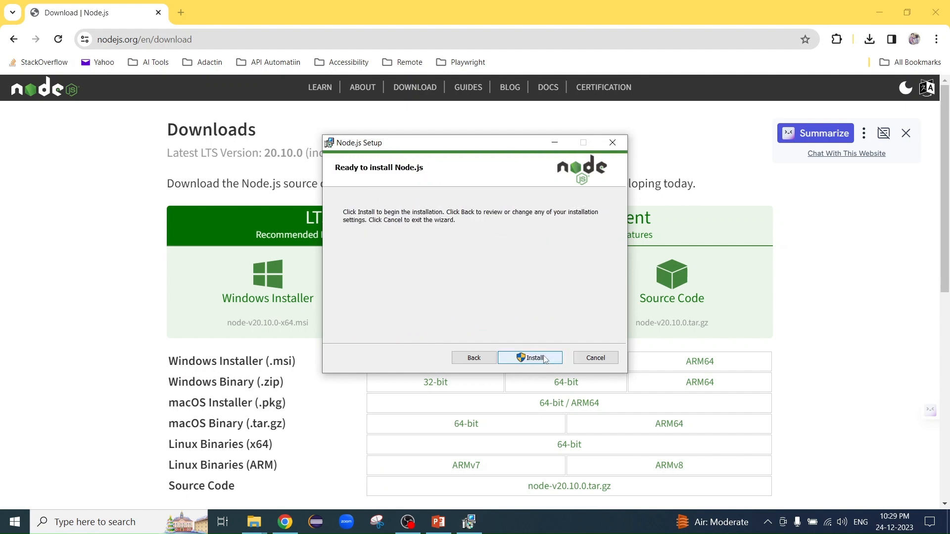
click(544, 358)
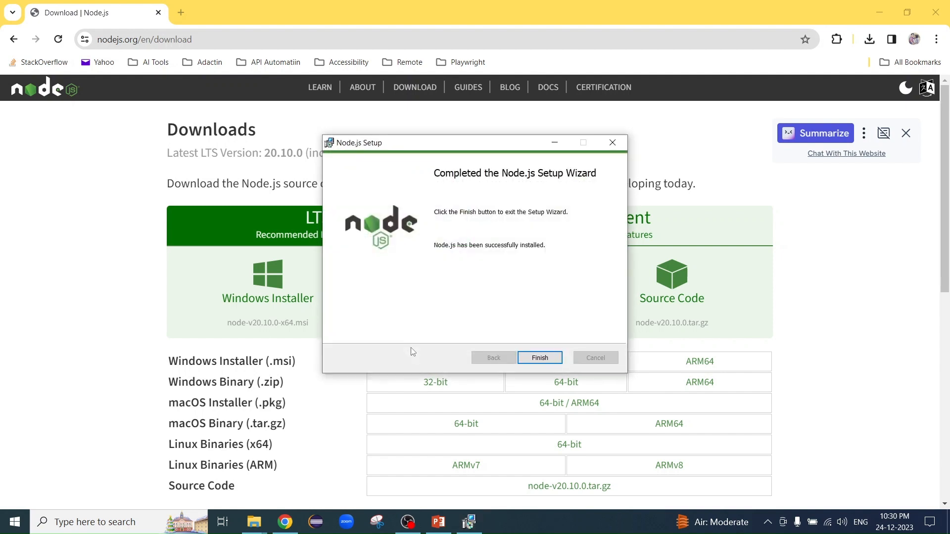
click(539, 362)
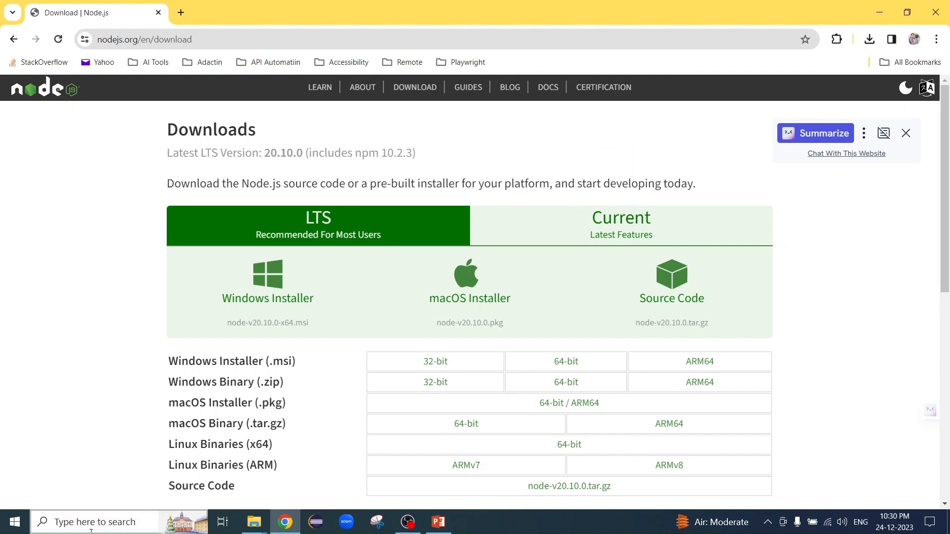
- Search Windows for "cmd" and open Command Prompt
click(91, 530)
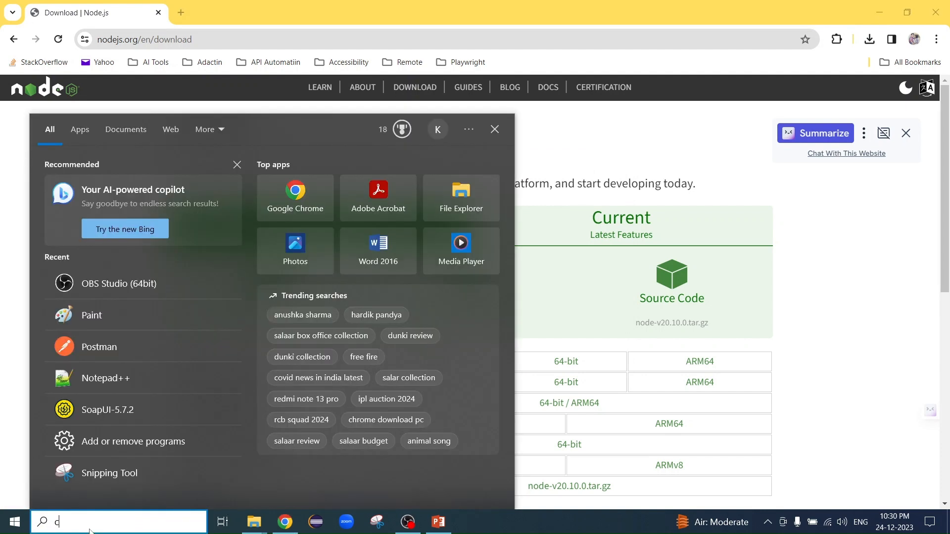
text(comm)
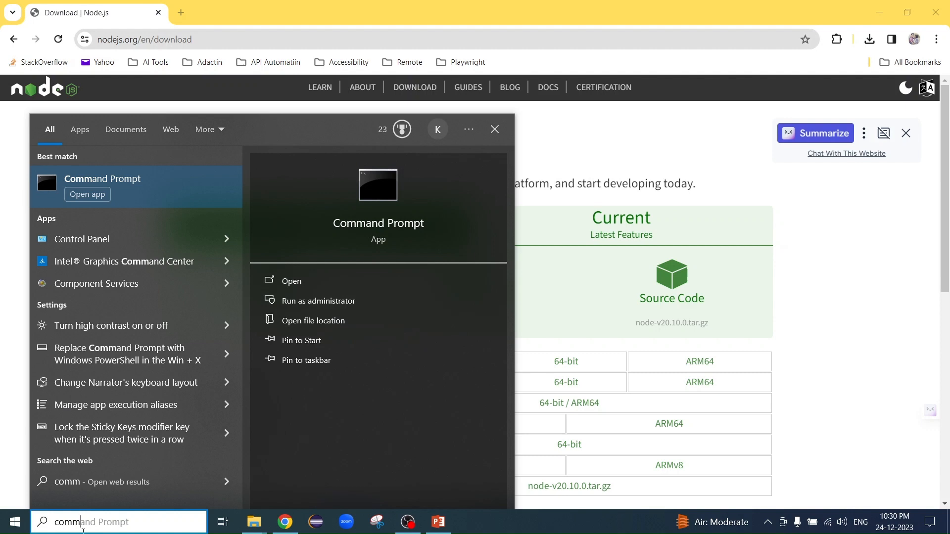
key(BackSpace)
key(BackSpace)
key(BackSpace)
text(md)
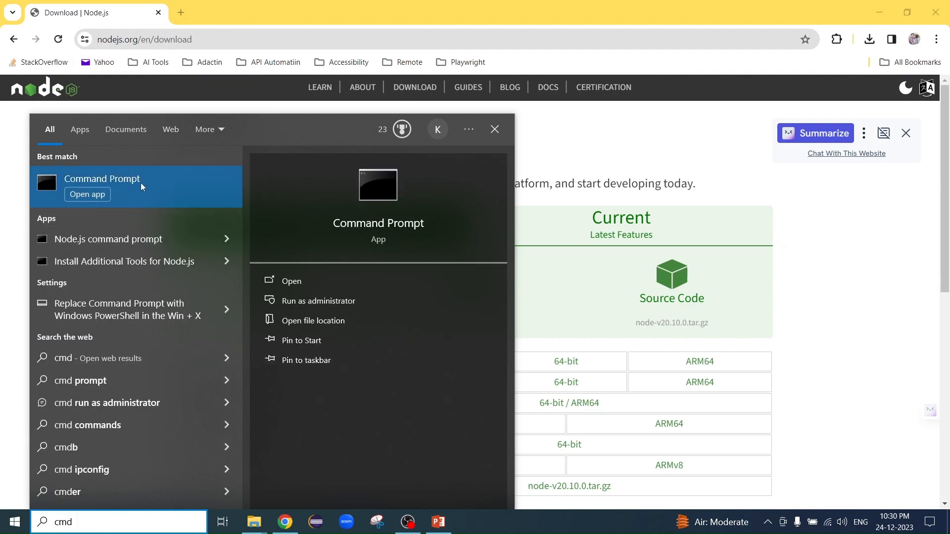
click(141, 184)
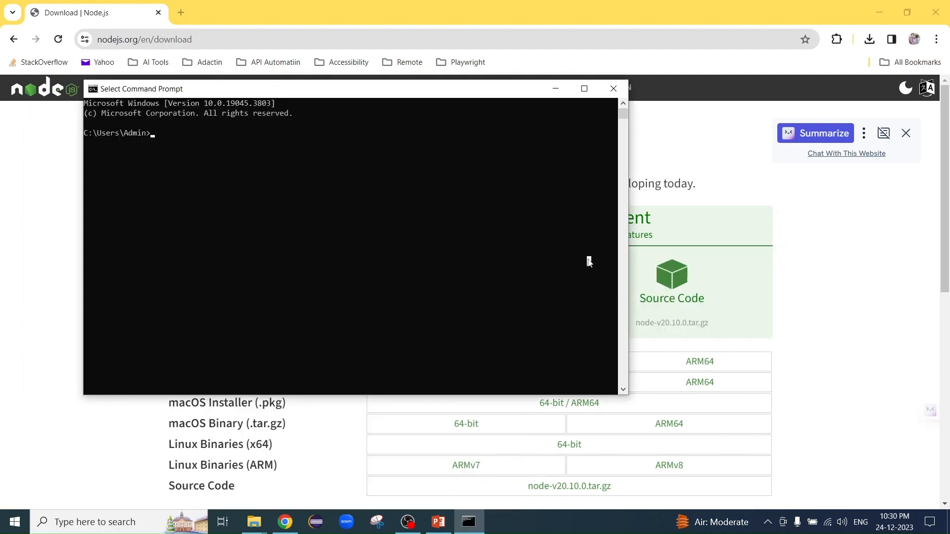
- Check the installed Node.js version by running "node -v" and highlight the version output
text(nod)
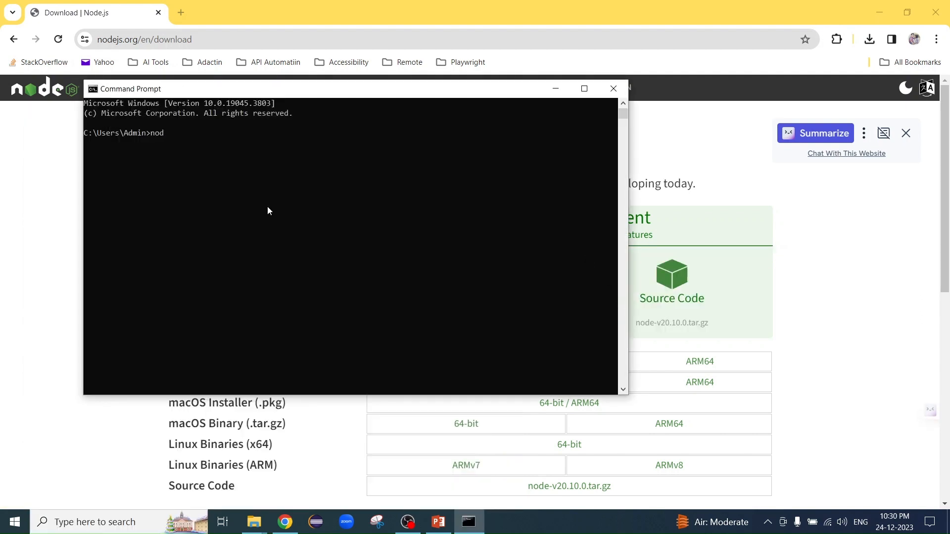
text(e -v)
key(Return)
drag(124, 143, 85, 151)
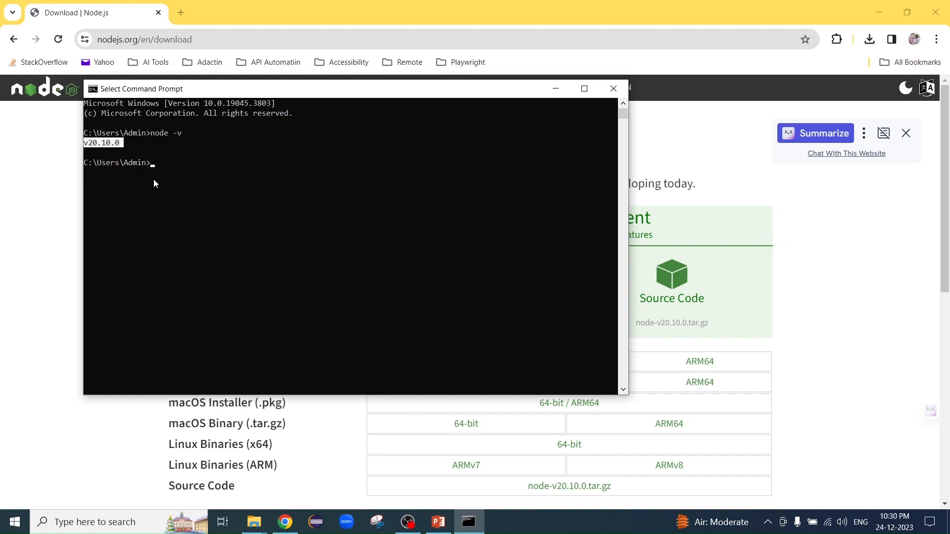
click(165, 172)
click(156, 164)
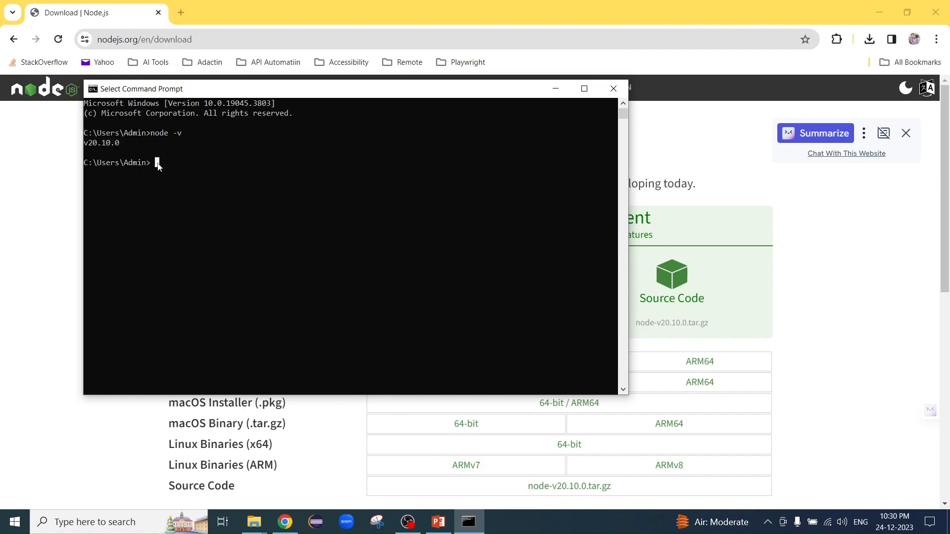
- Check the installed npm version by running "npm -v" and close Command Prompt
text(npm -v)
key(Return)
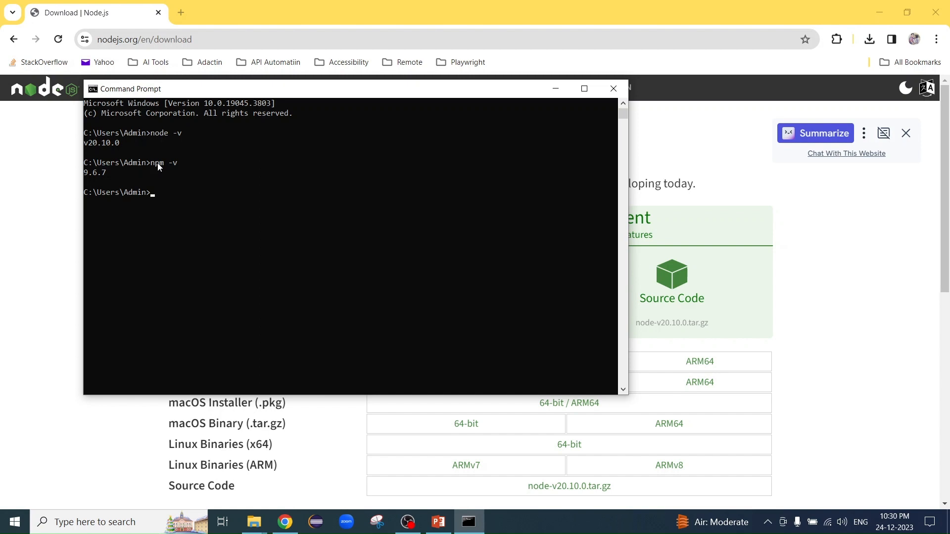
click(613, 89)
- Switch to PowerPoint and review the Installation List slide for the next item to install
click(438, 522)
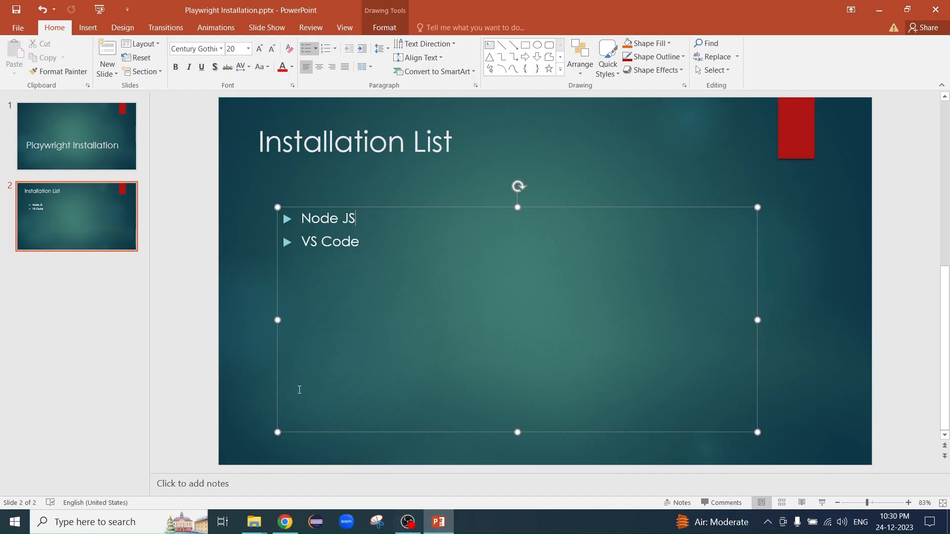
click(100, 208)
click(386, 244)
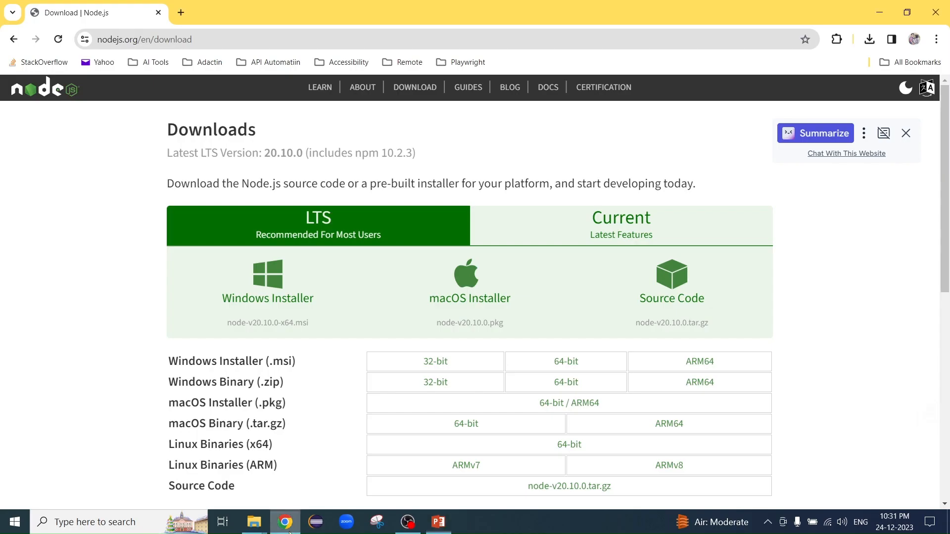
- Switch to Chrome and open google.com in a new tab
click(285, 522)
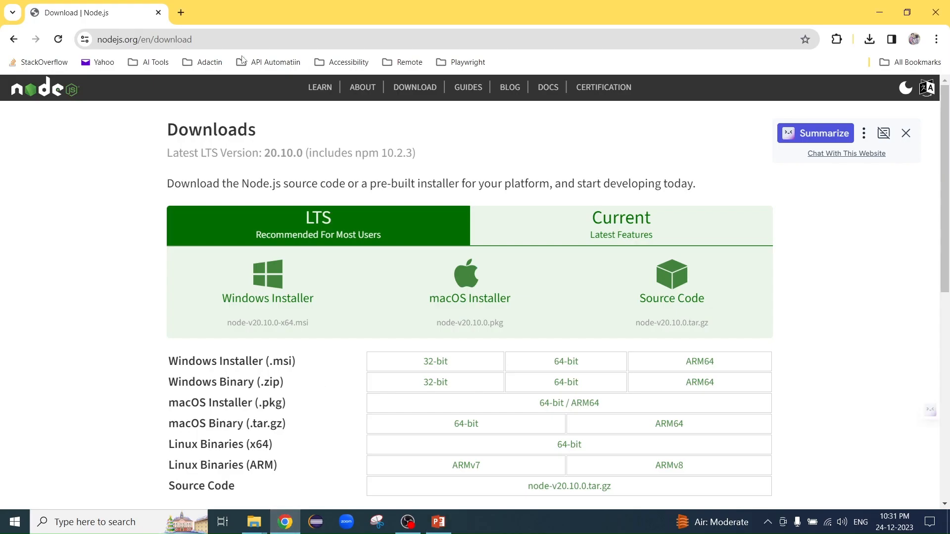
click(182, 14)
text(googl)
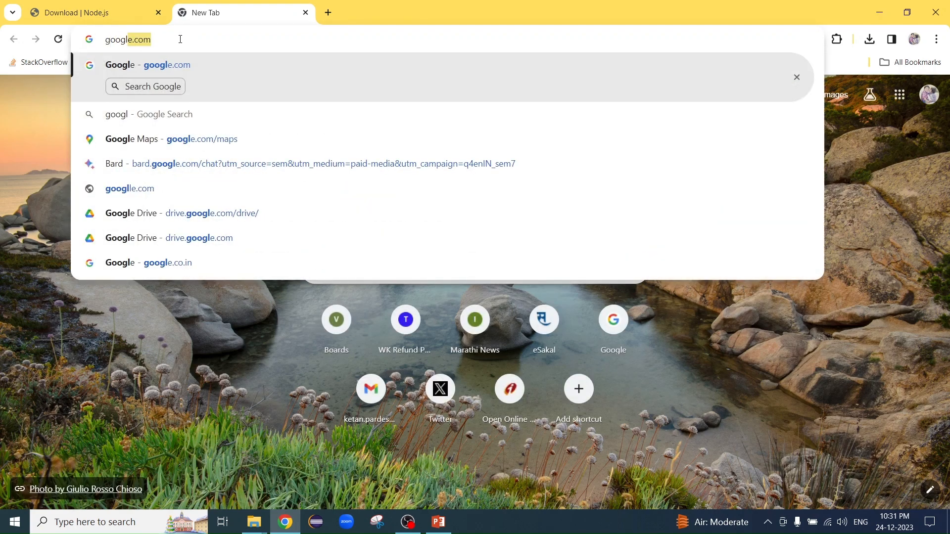
key(Return)
- Search Google for "VS code installation" and open the Download Visual Studio Code page on code.visualstudio.com
click(351, 225)
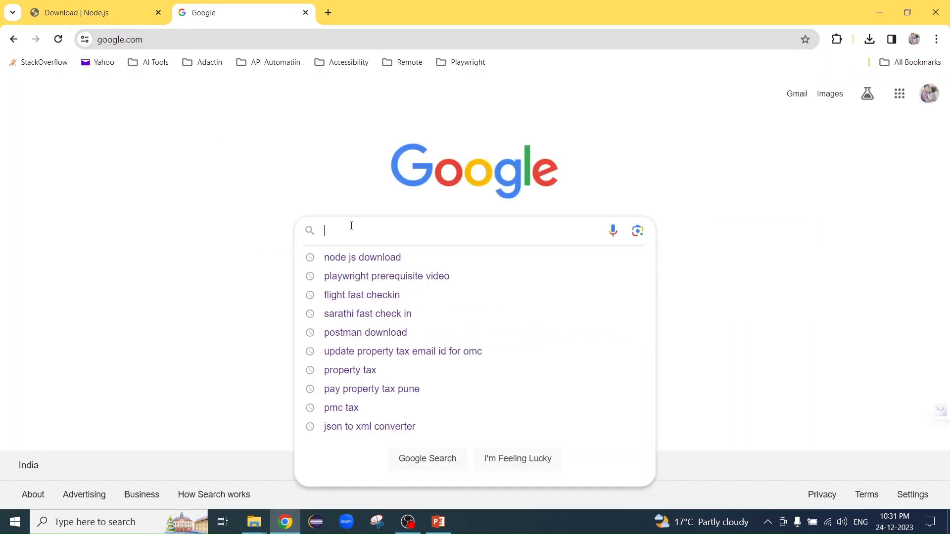
text(VS )
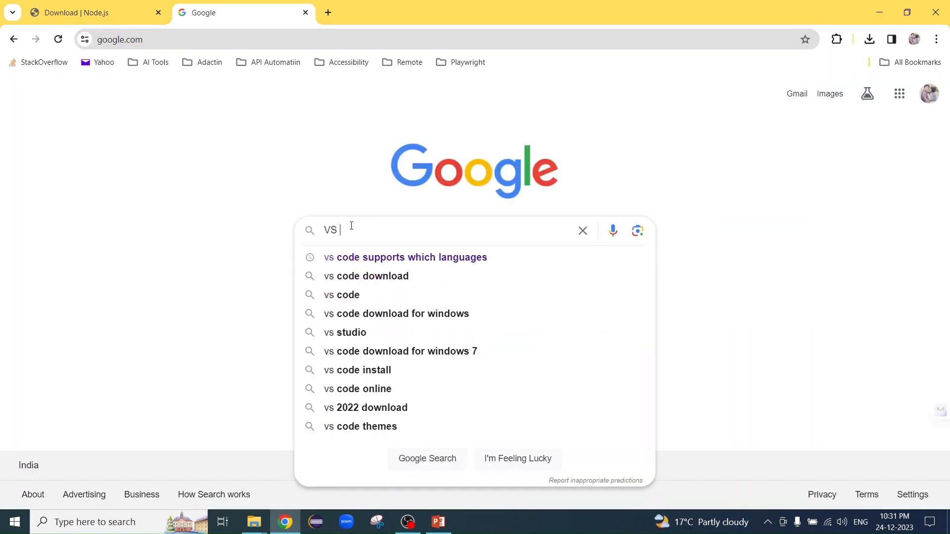
text(code instal)
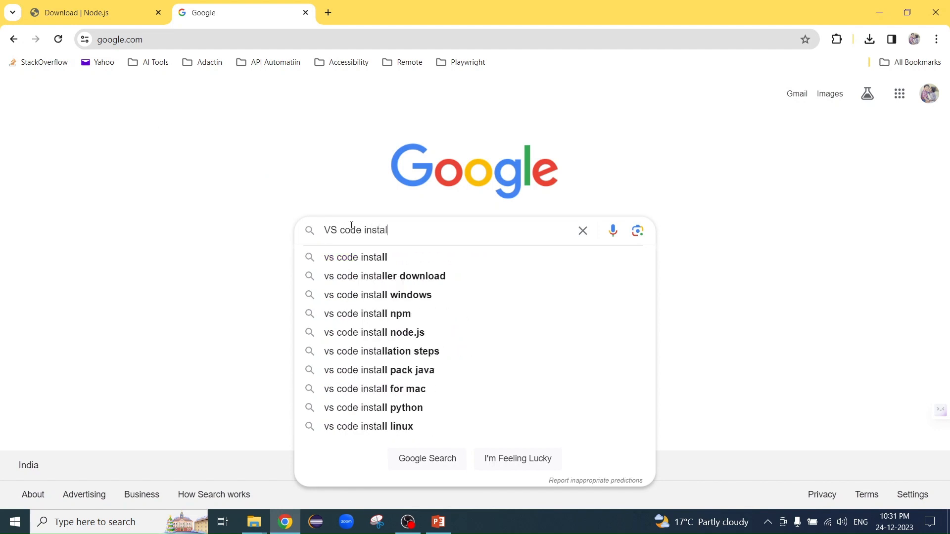
text(l)
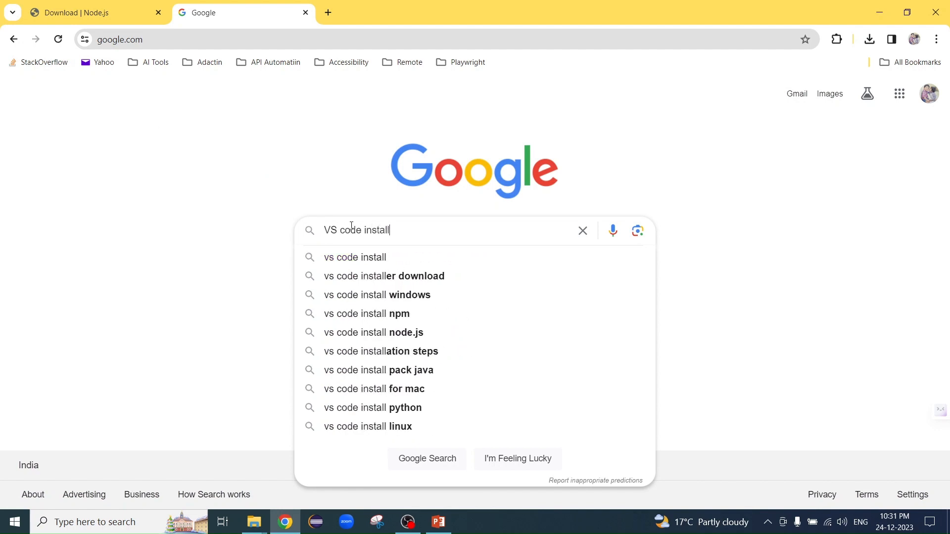
text(ation)
key(Return)
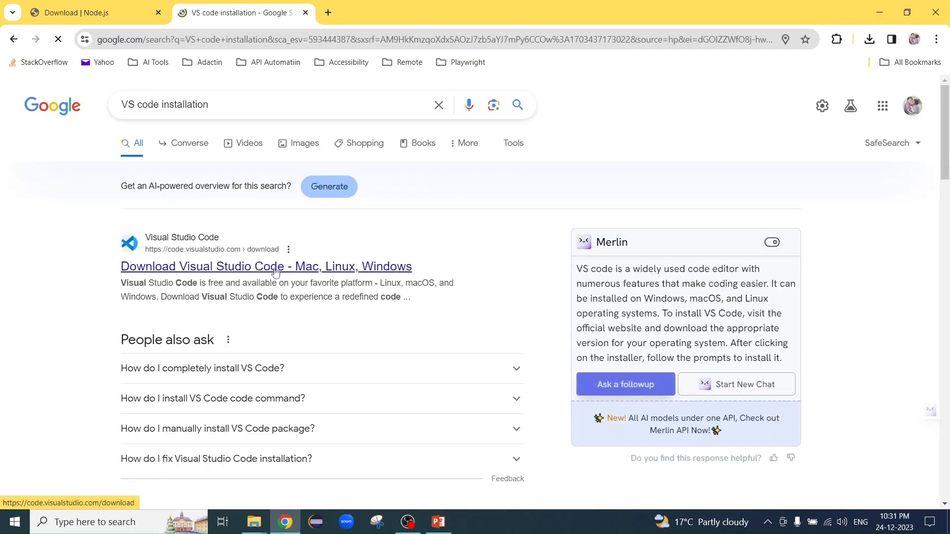
click(276, 269)
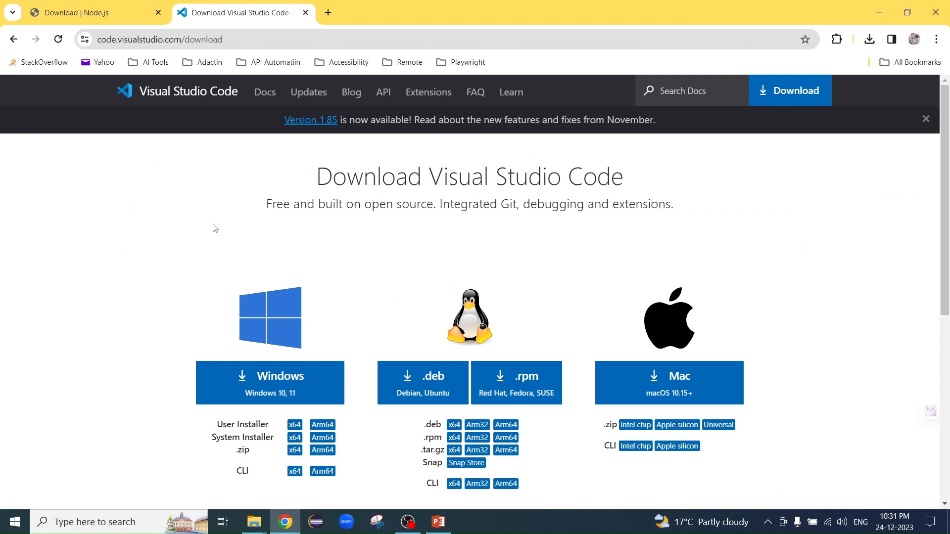
- Download the Windows version of Visual Studio Code and run VSCodeUserSetup-x64-1.85.1.exe from the Downloads folder
click(272, 391)
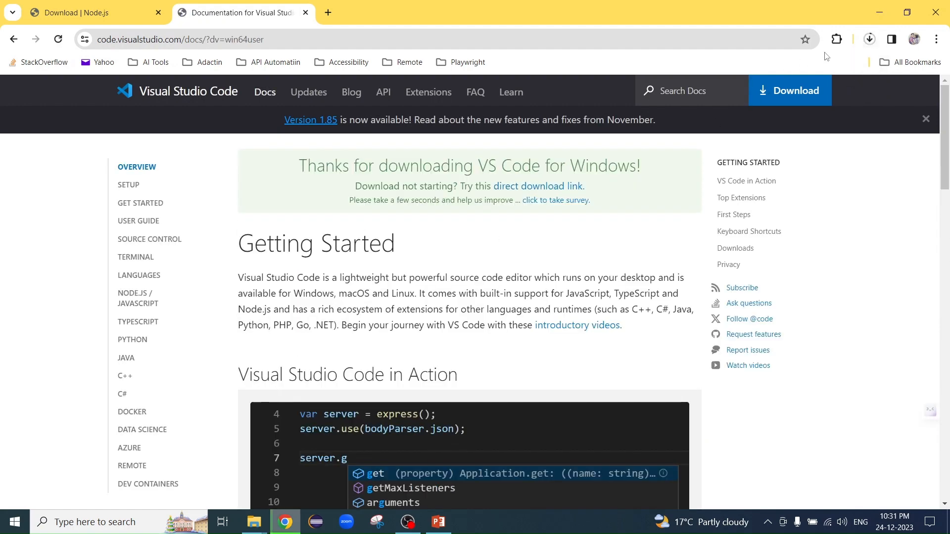
click(872, 42)
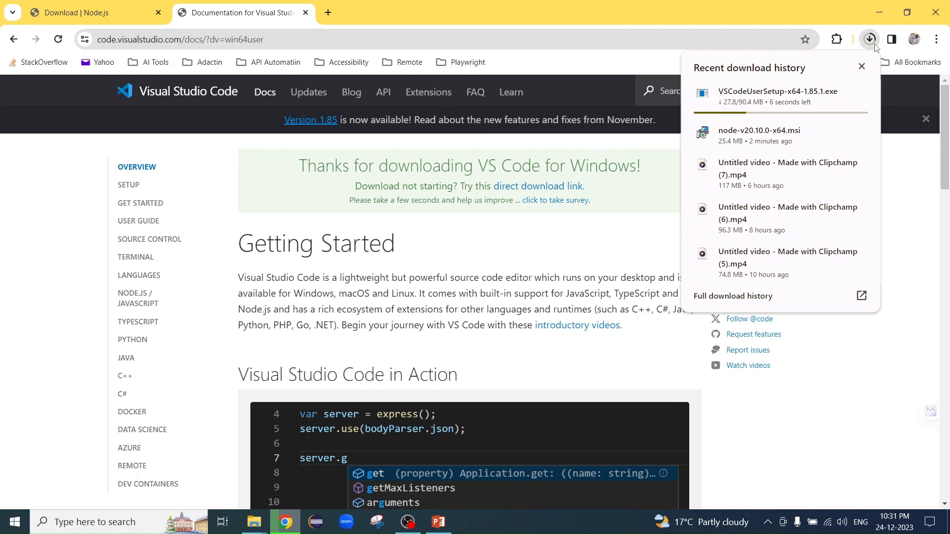
click(838, 97)
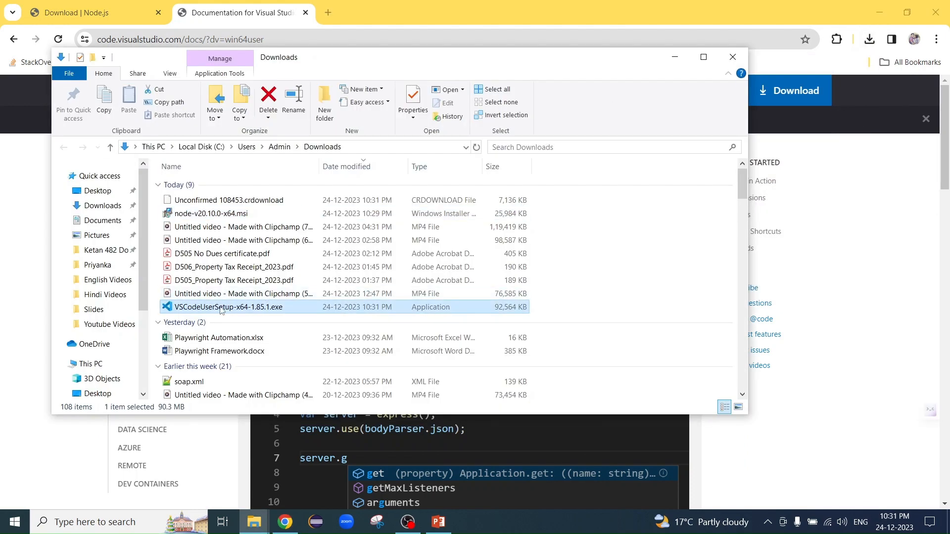
double_click(222, 308)
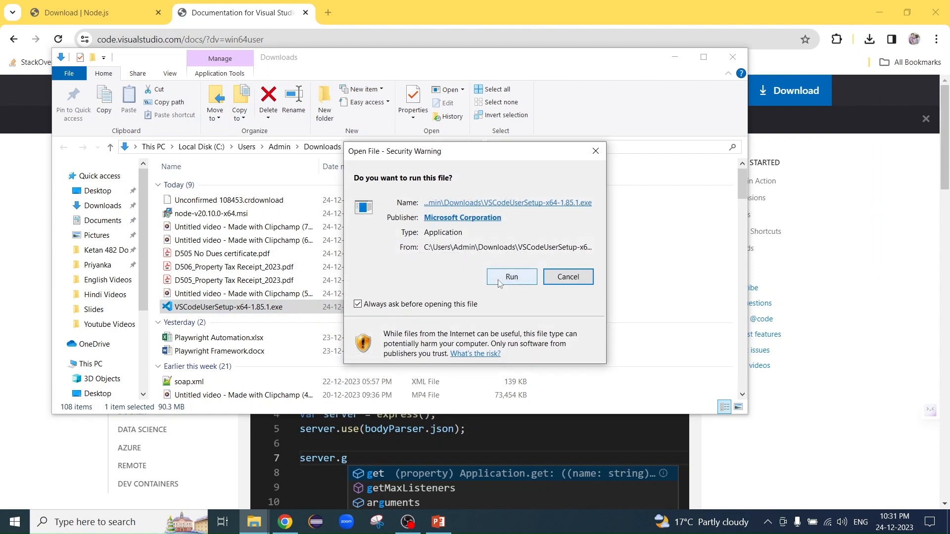
click(510, 278)
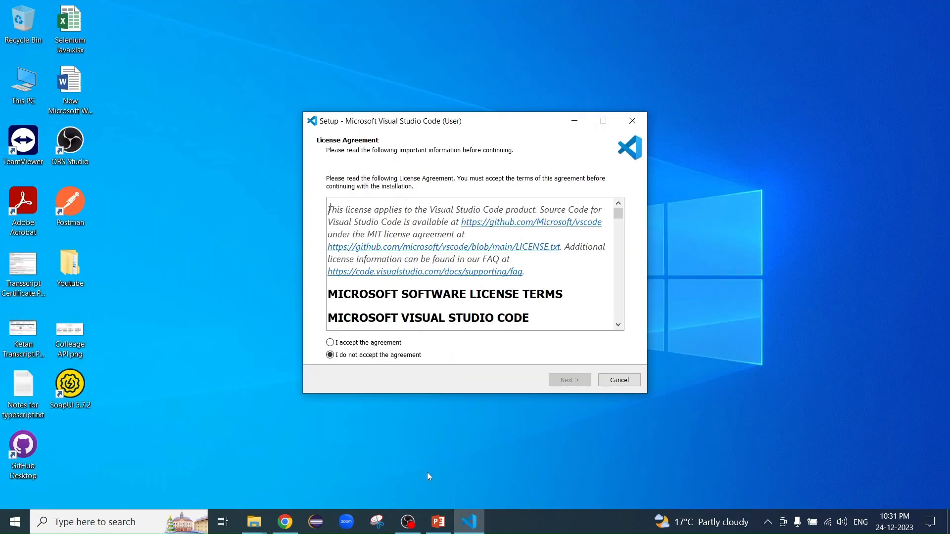
- Install Visual Studio Code with the license agreement accepted and the preset Start Menu folder and additional tasks, launching it on finish
click(375, 343)
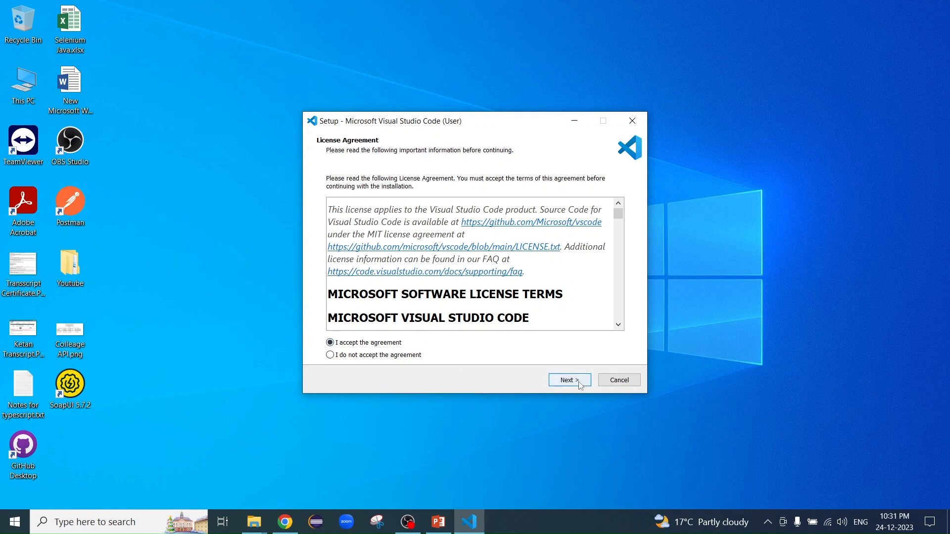
click(580, 384)
click(569, 380)
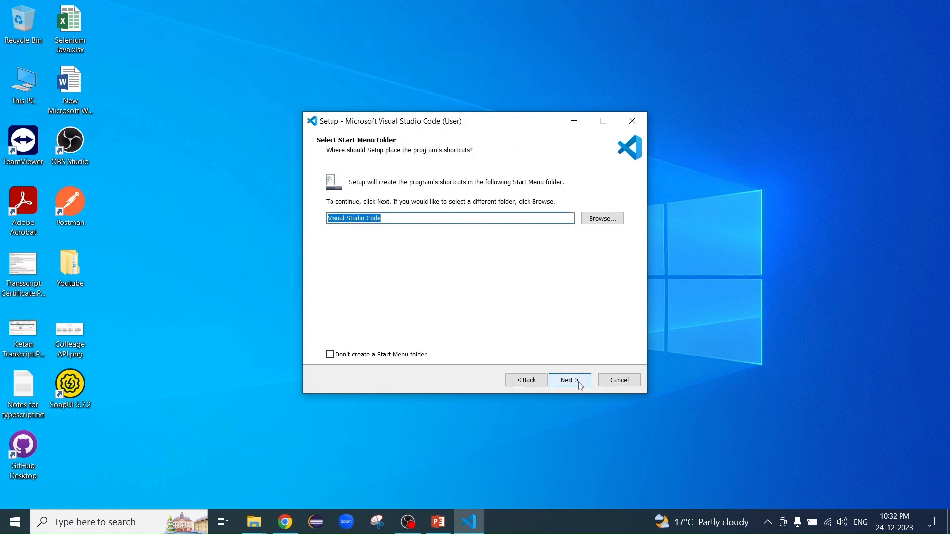
click(569, 381)
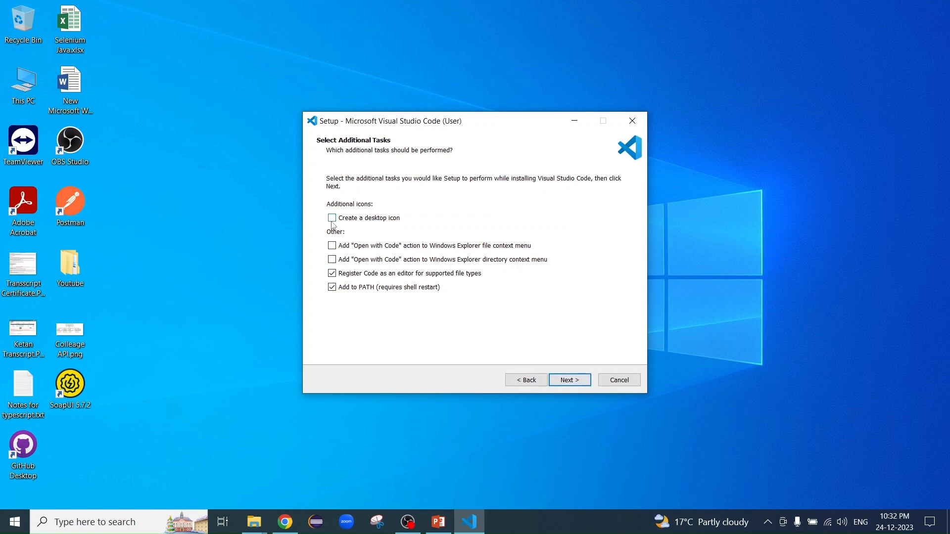
click(568, 384)
click(569, 381)
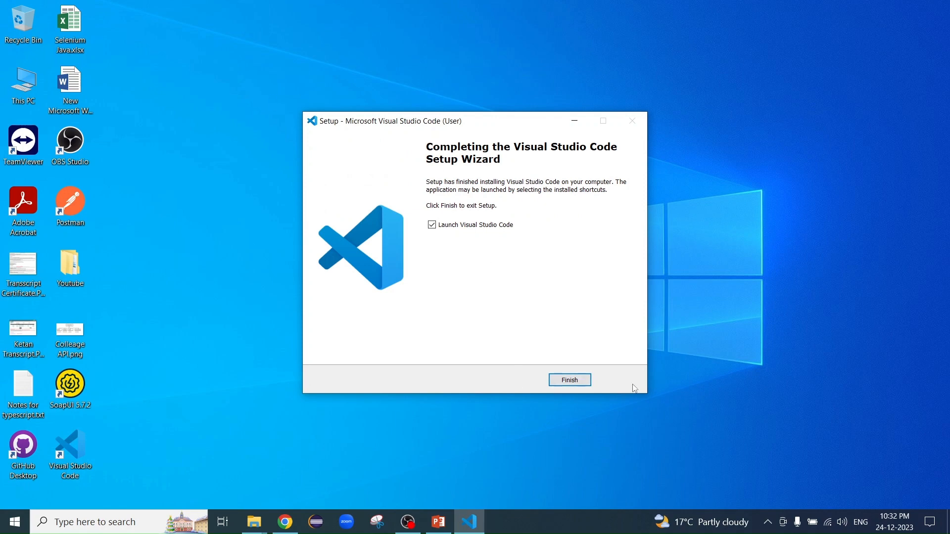
click(579, 381)
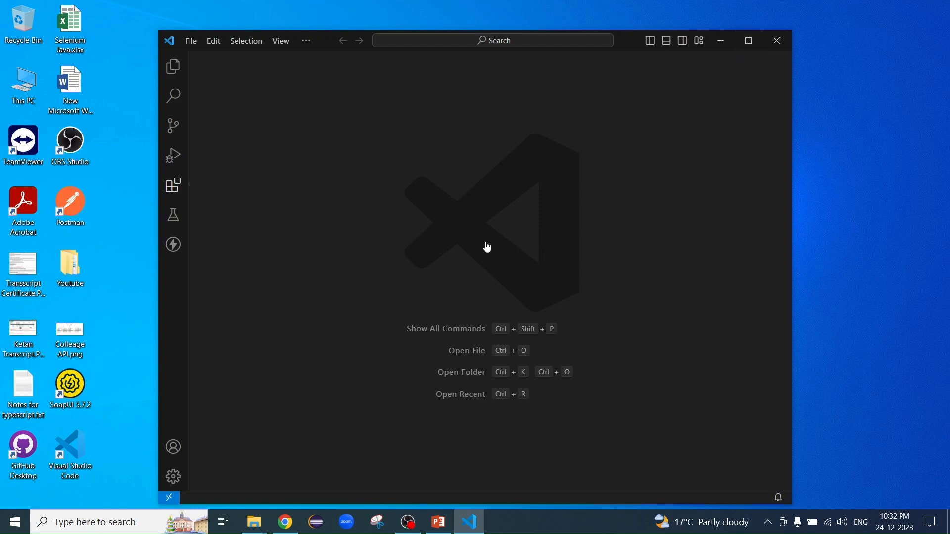
- Maximize the Visual Studio Code window, show the Explorer and narrow its side bar
click(741, 44)
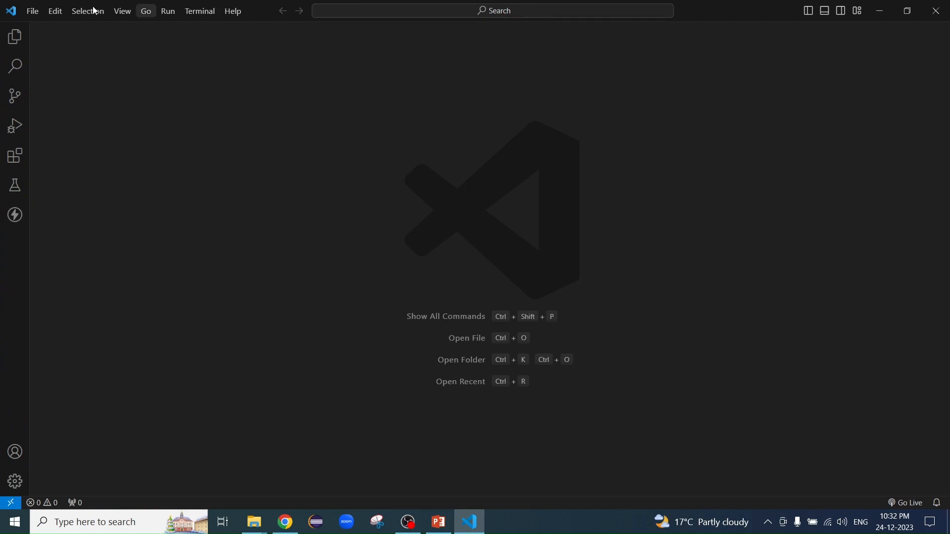
click(11, 38)
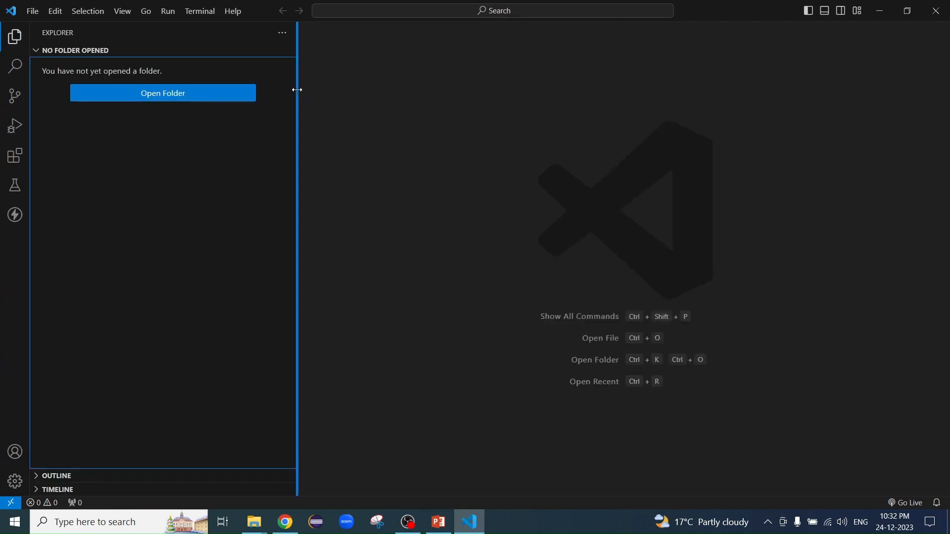
drag(297, 91, 229, 92)
click(140, 190)
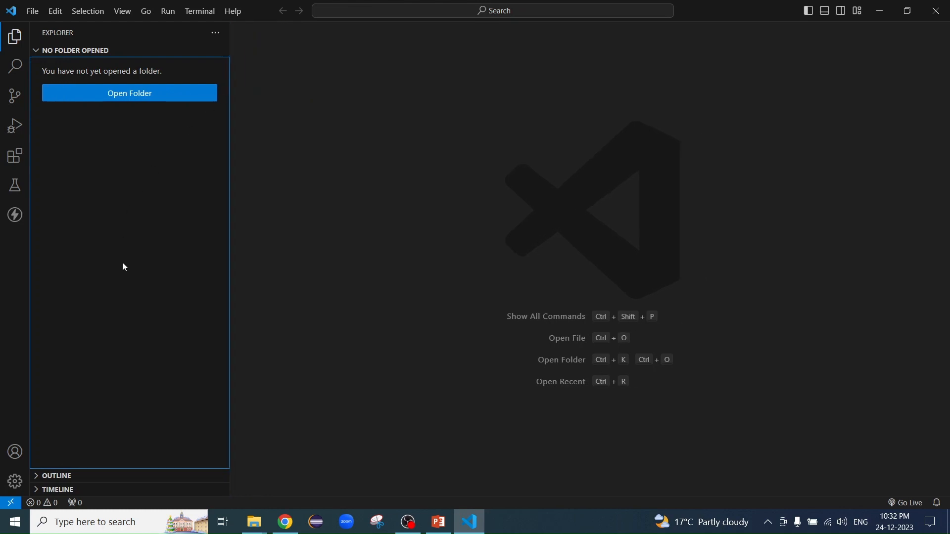
- Open a new terminal in Visual Studio Code and check the Node.js version by running "node -v"
click(206, 14)
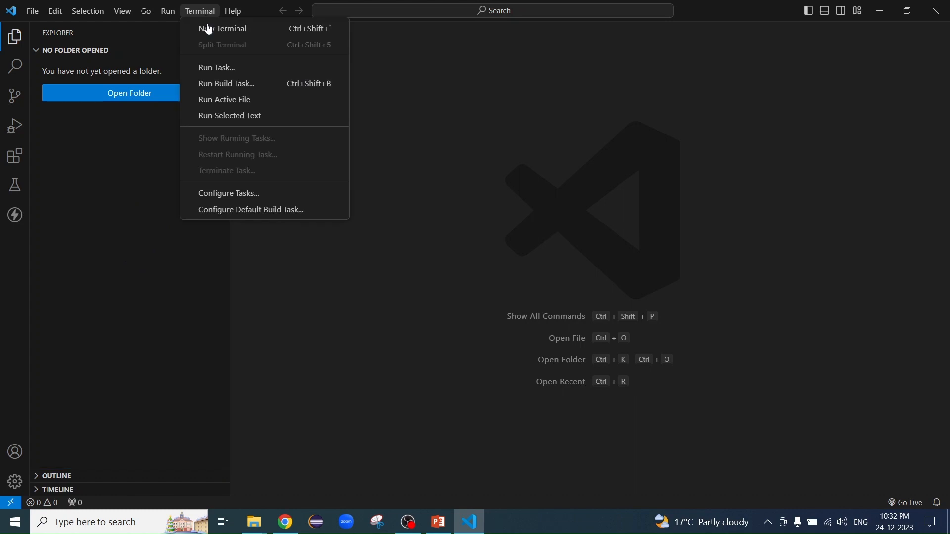
click(212, 31)
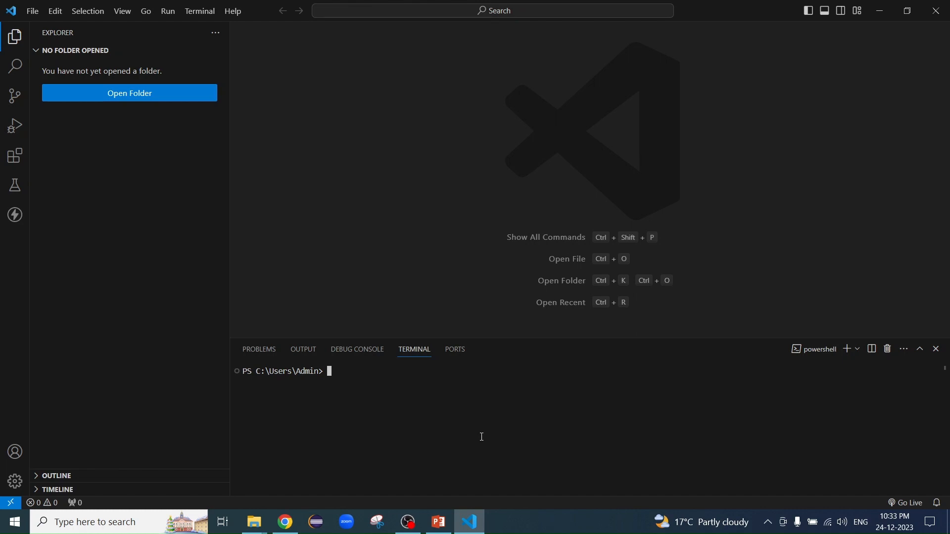
text(node -v)
key(Return)
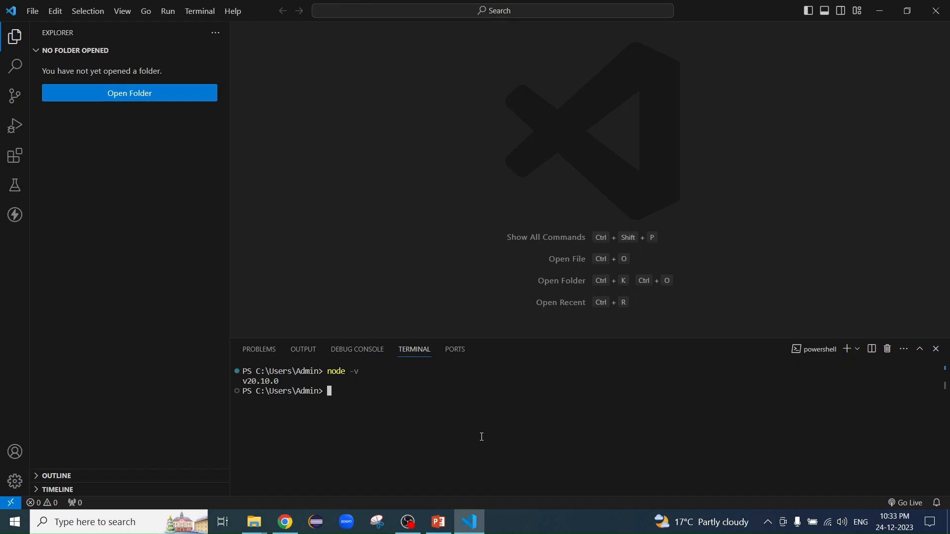